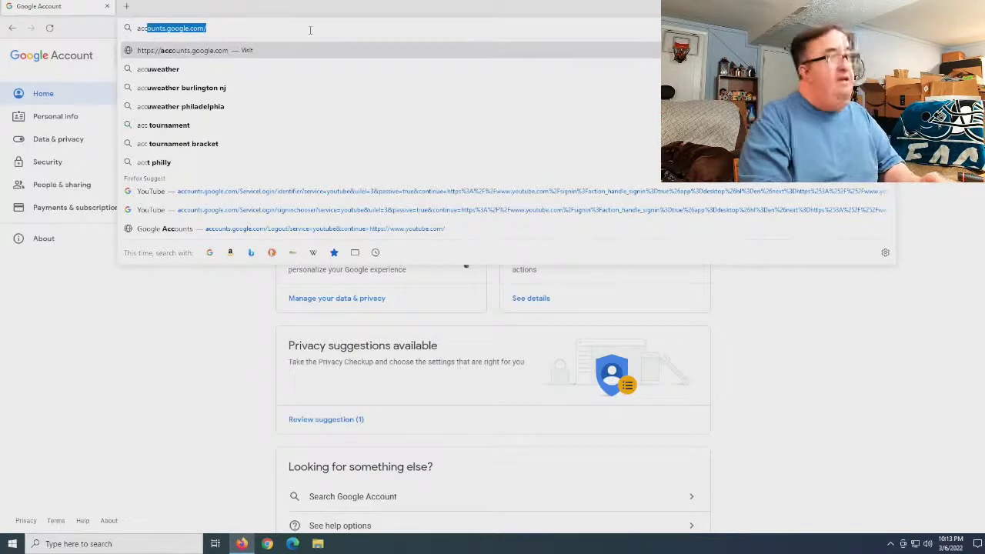
- Go to account.acronis.com to reach the Acronis Account products page
{"action": "type", "text": "ount.ac"}
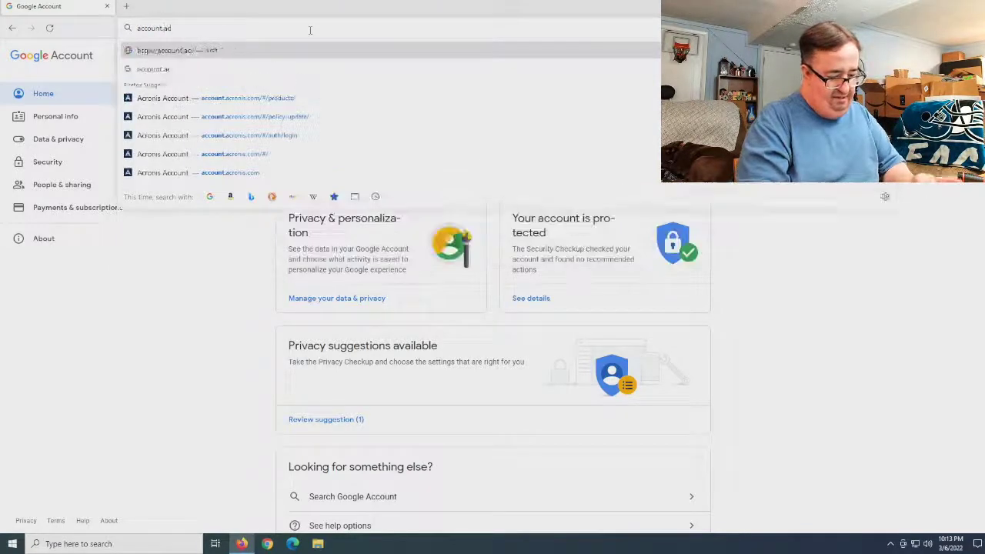
{"action": "type", "text": "cronis"}
{"action": "key", "text": "BackSpace"}
{"action": "key", "text": "BackSpace"}
{"action": "key", "text": "BackSpace"}
{"action": "key", "text": "BackSpace"}
{"action": "key", "text": "BackSpace"}
{"action": "key", "text": "BackSpace"}
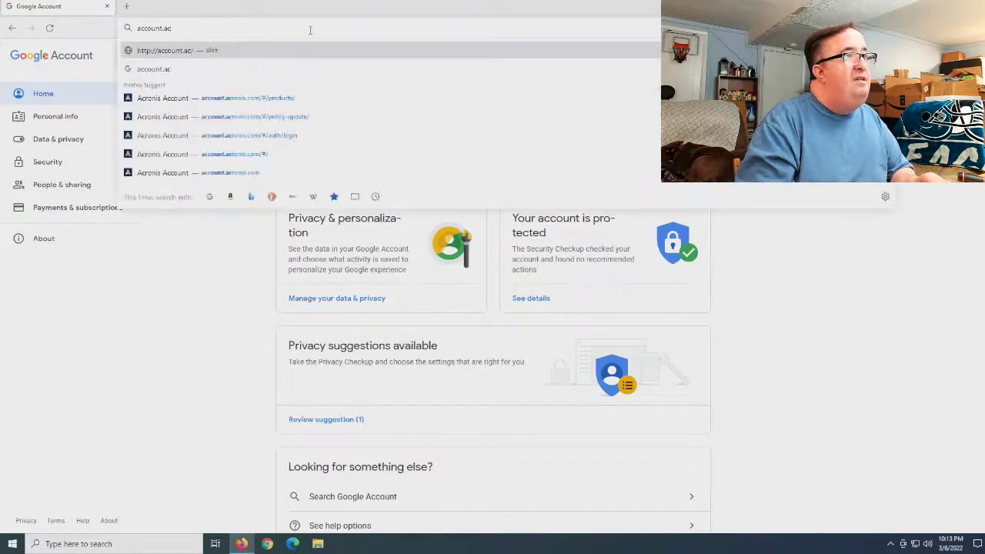
{"action": "type", "text": "ronis"}
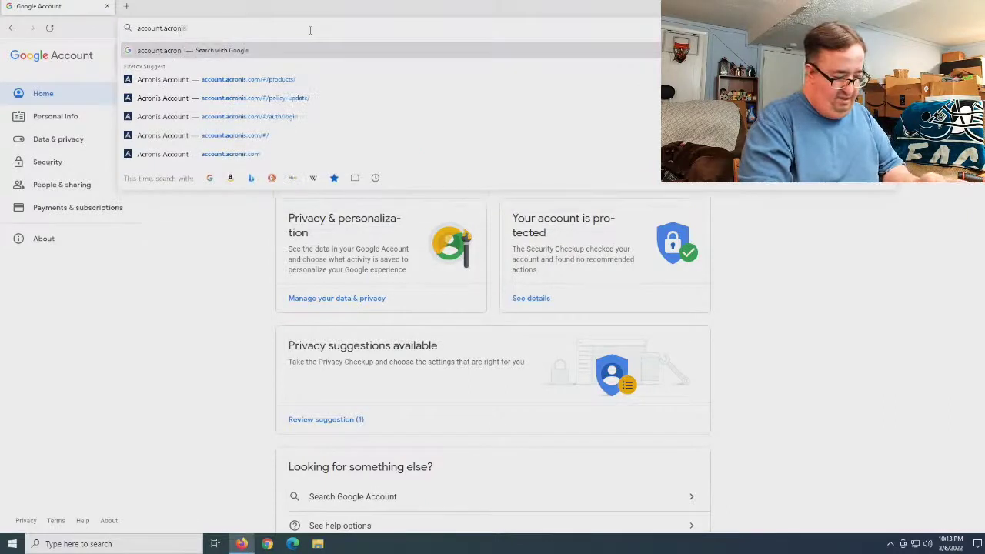
{"action": "type", "text": ".com"}
{"action": "key", "text": "Return"}
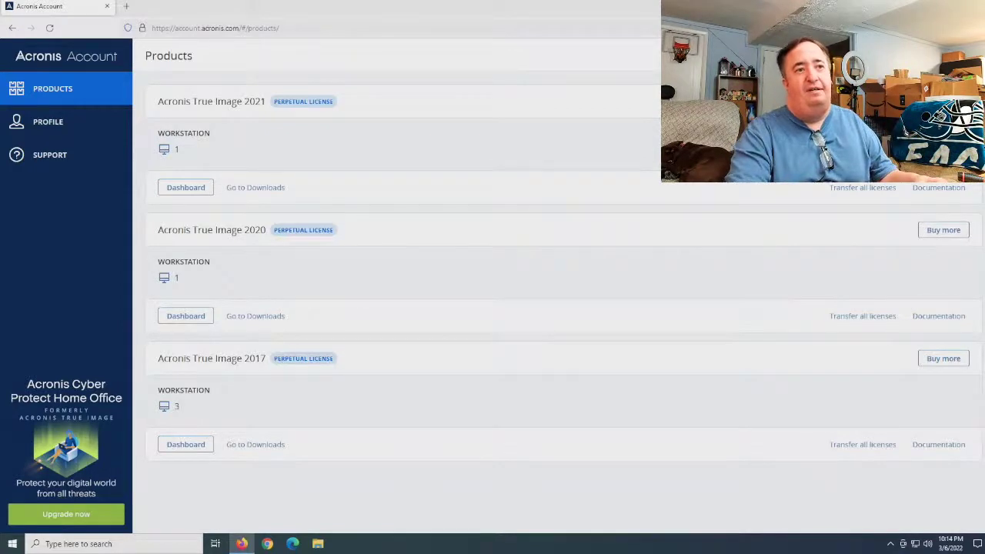
{"action": "left_click", "coordinate": [935, 56]}
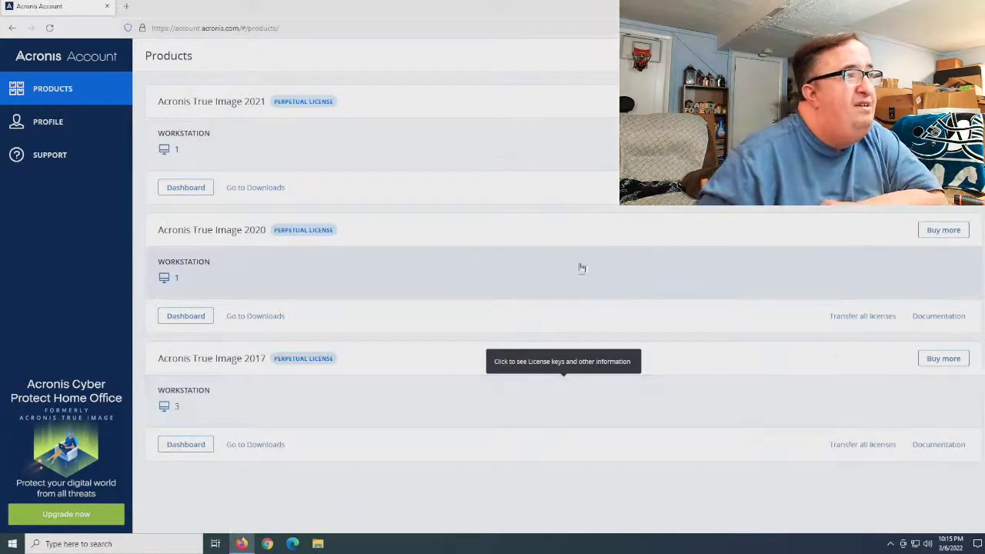
- Download the Acronis True Image 2021 bootable media and save it as AcronisTrueImage2021.iso
{"action": "left_click", "coordinate": [271, 188]}
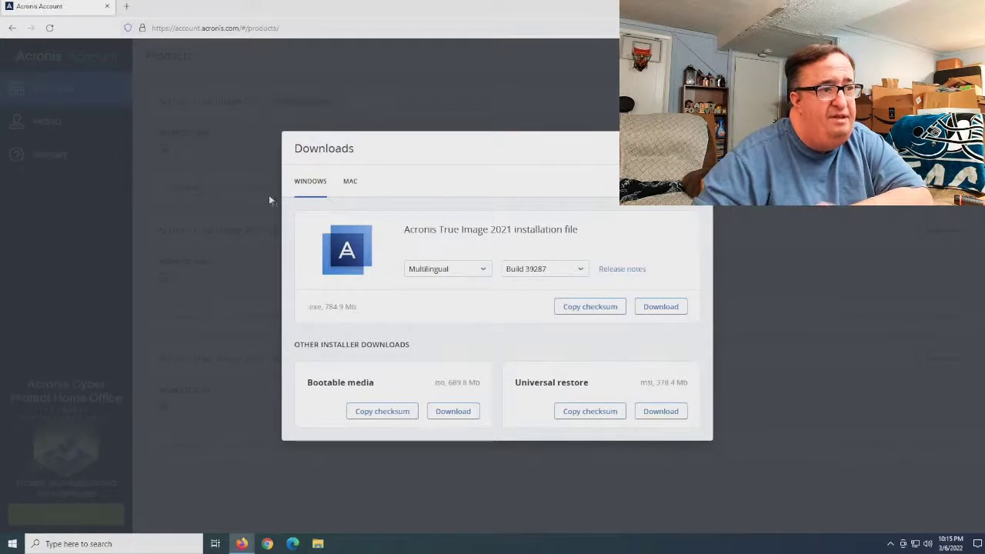
{"action": "left_click", "coordinate": [452, 414]}
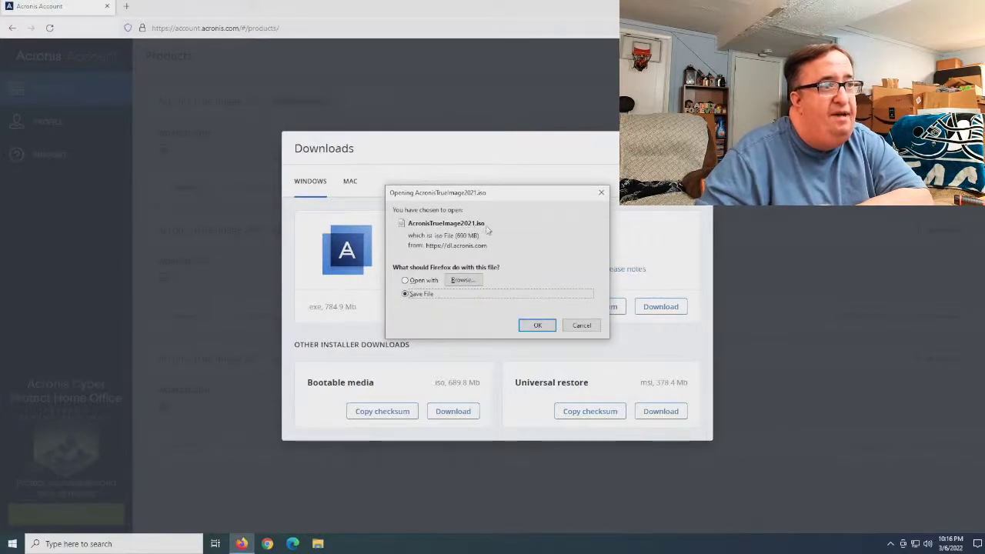
{"action": "left_click", "coordinate": [539, 327]}
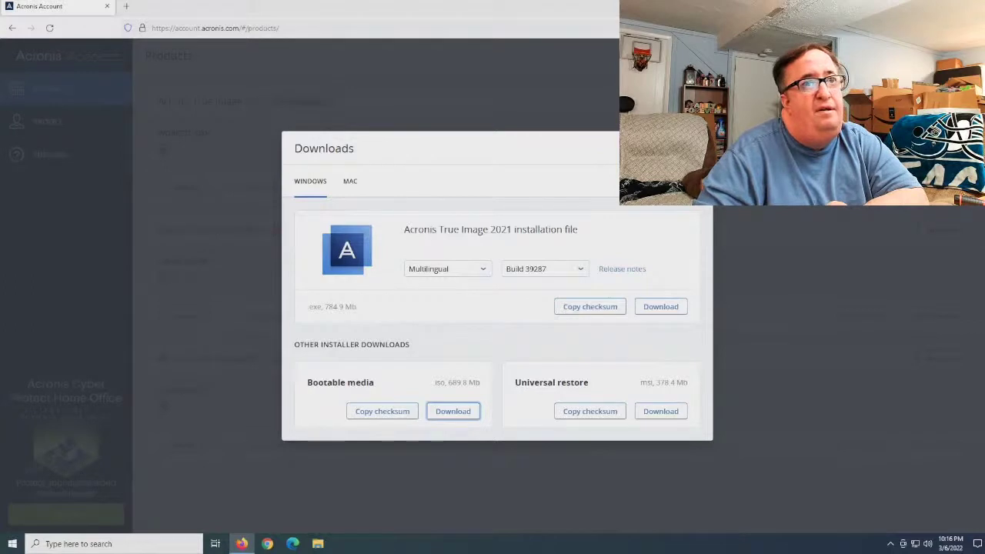
{"action": "key", "text": "Escape"}
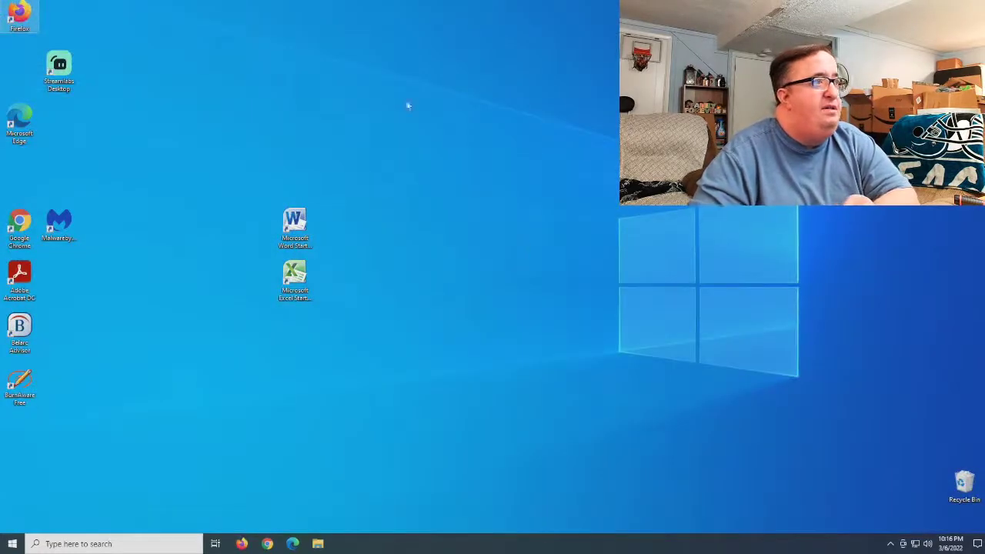
- Start a new Firefox session and search the web for "rufus"
{"action": "double_click", "coordinate": [27, 17]}
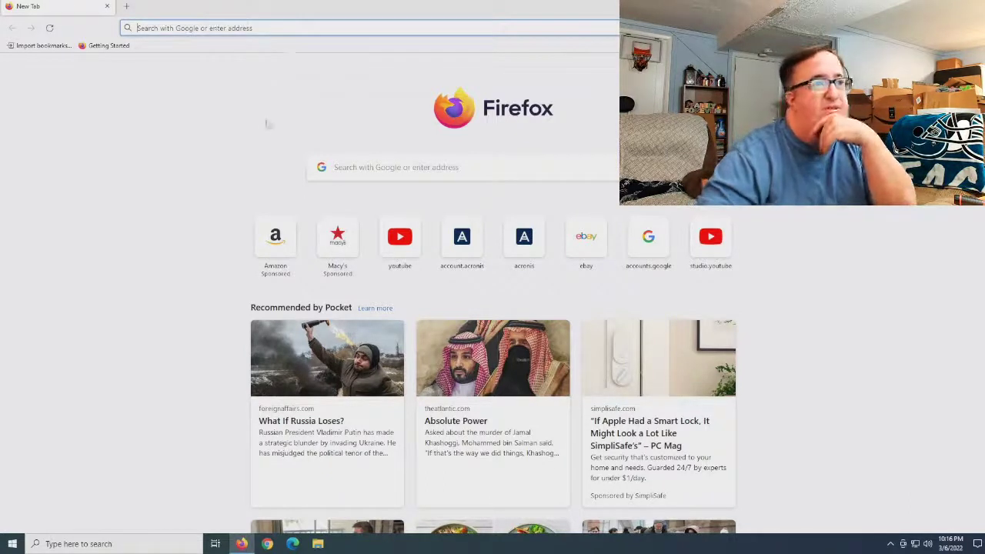
{"action": "left_click", "coordinate": [267, 27]}
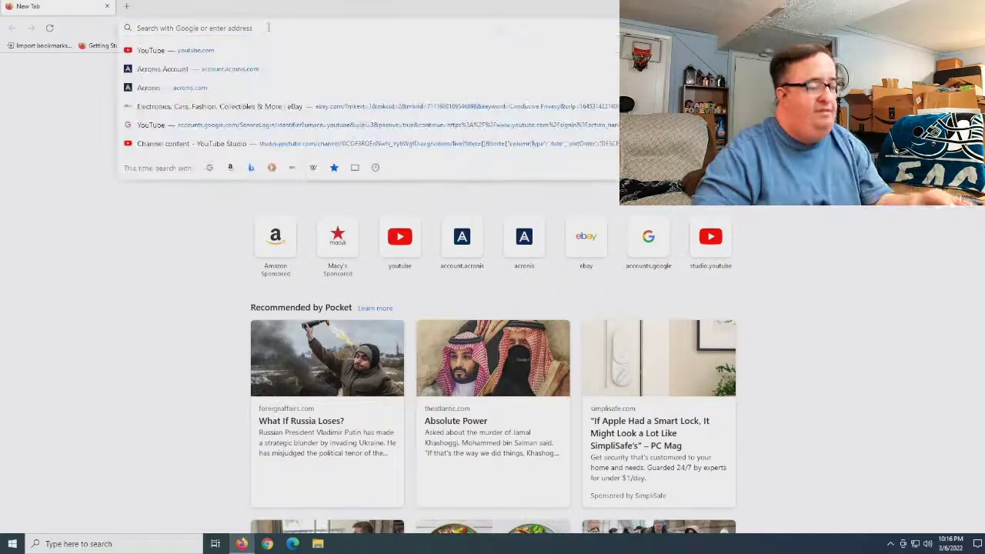
{"action": "type", "text": "ru"}
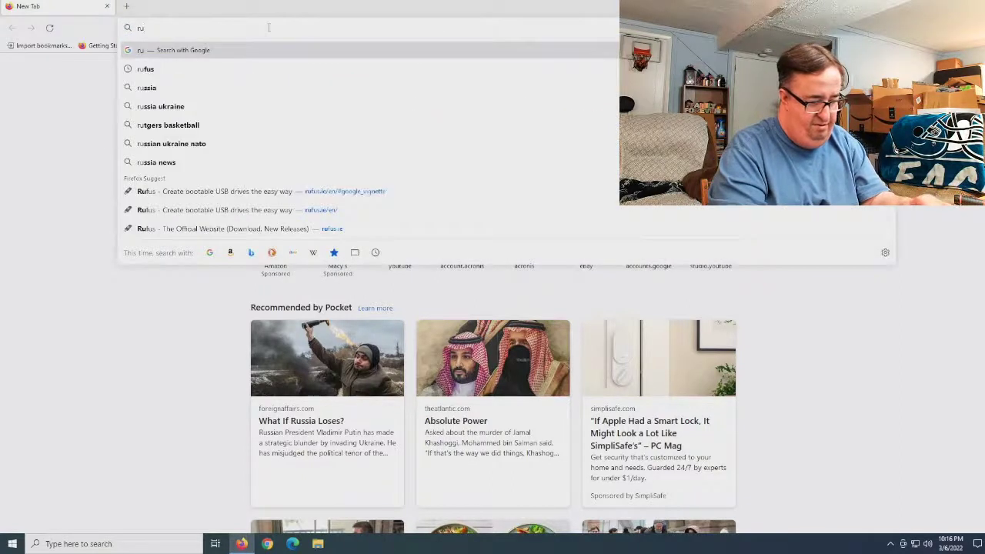
{"action": "type", "text": "fs"}
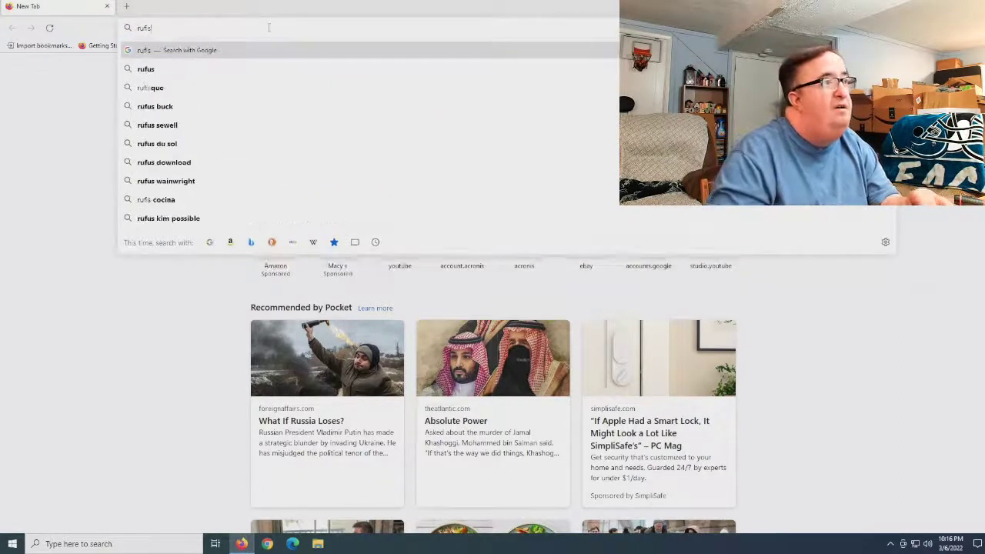
{"action": "key", "text": "Return"}
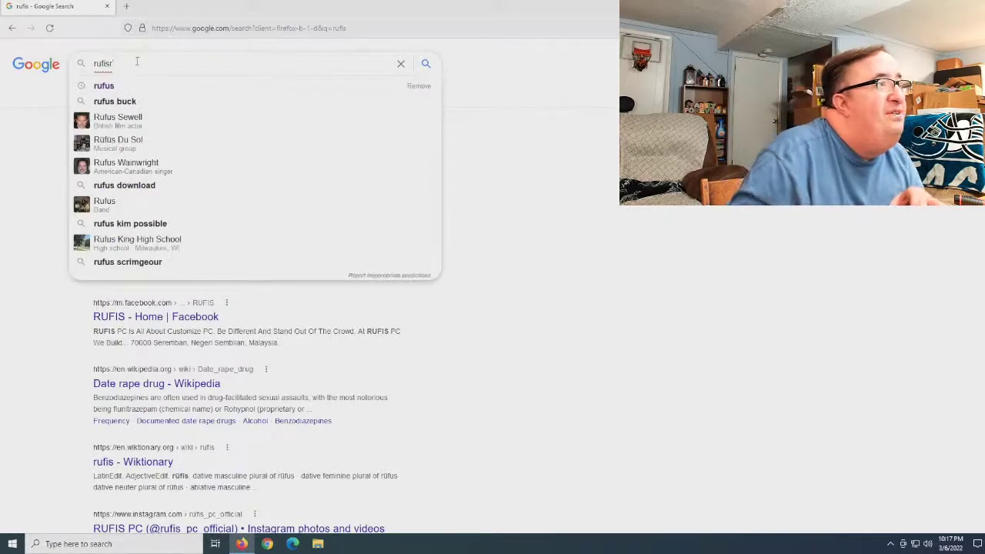
{"action": "key", "text": "BackSpace"}
{"action": "key", "text": "BackSpace"}
{"action": "key", "text": "BackSpace"}
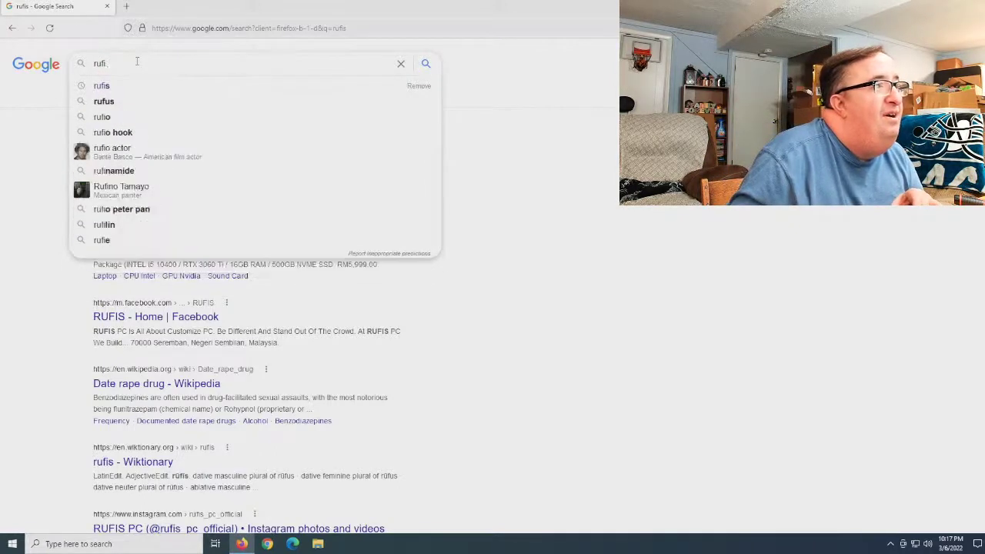
{"action": "type", "text": "us"}
{"action": "key", "text": "Return"}
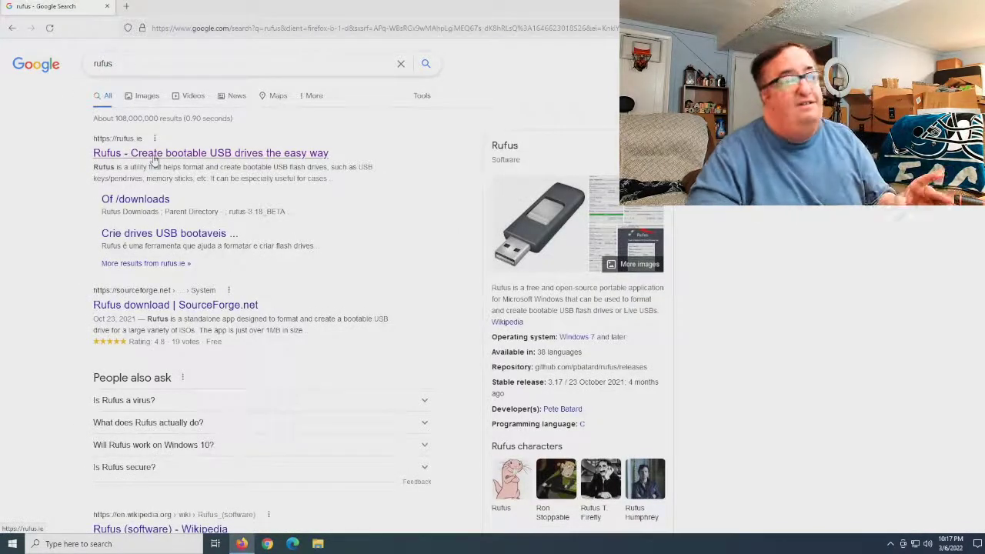
- Open the official Rufus website from the search results and go to its Download section
{"action": "left_click", "coordinate": [154, 160]}
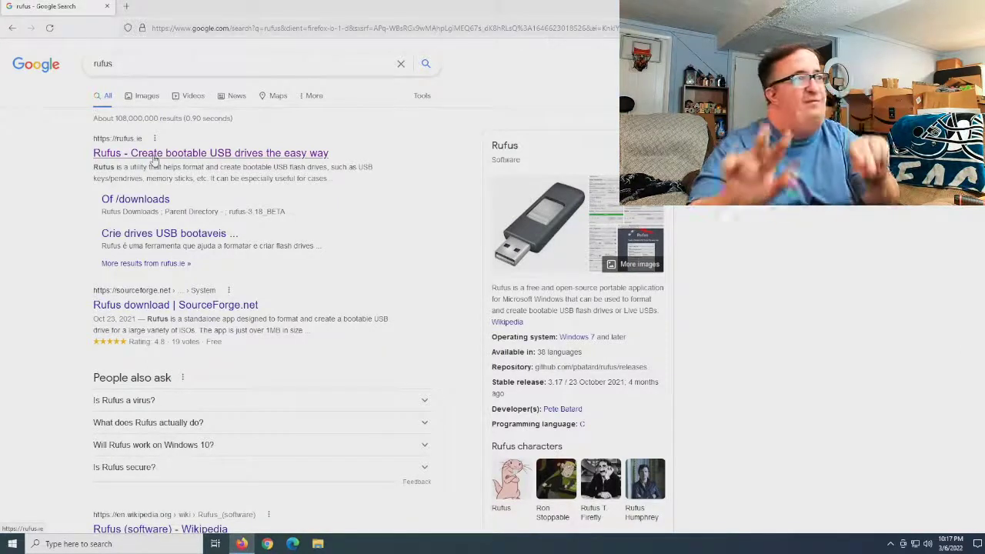
{"action": "left_click", "coordinate": [153, 158]}
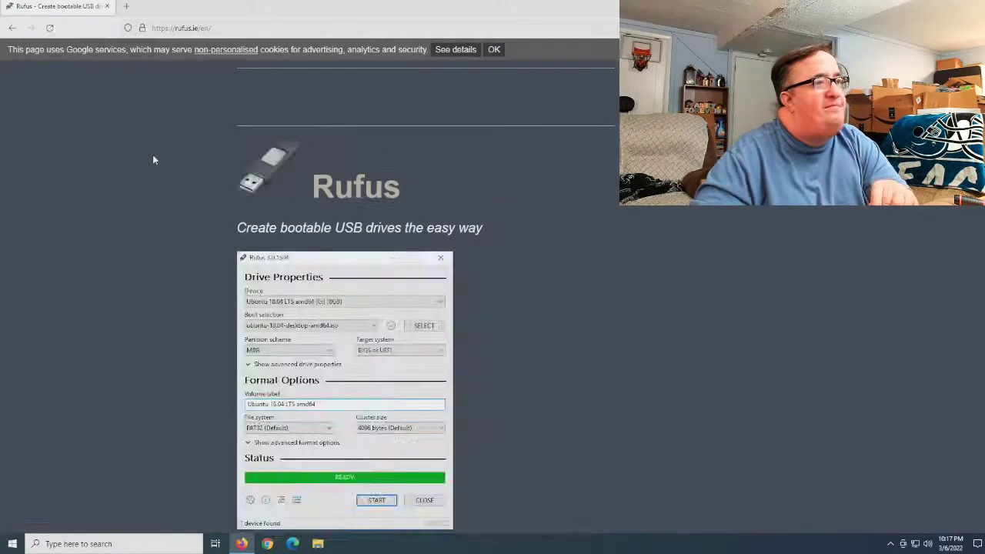
{"action": "scroll", "coordinate": [583, 205], "scroll_direction": "down", "scroll_amount": 3}
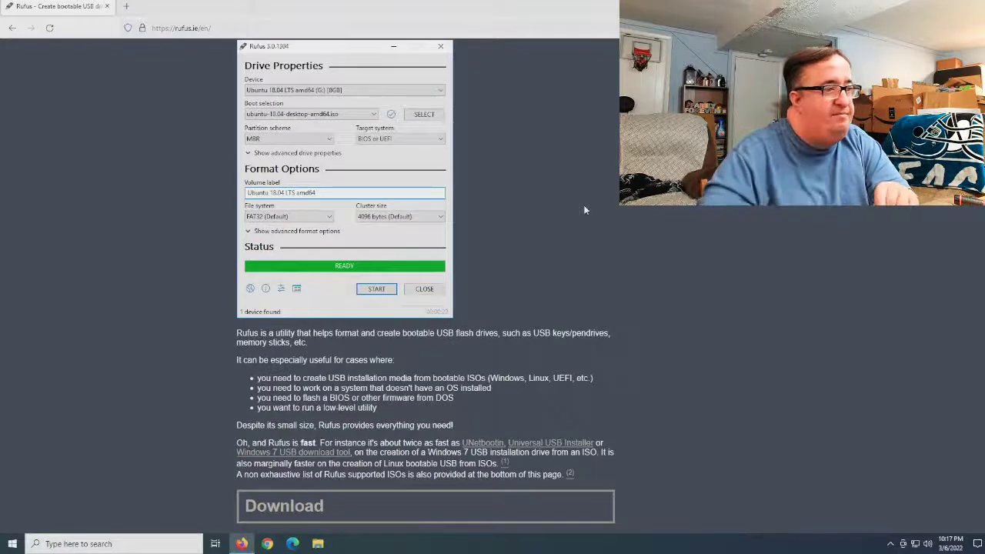
{"action": "scroll", "coordinate": [612, 269], "scroll_direction": "down", "scroll_amount": 2}
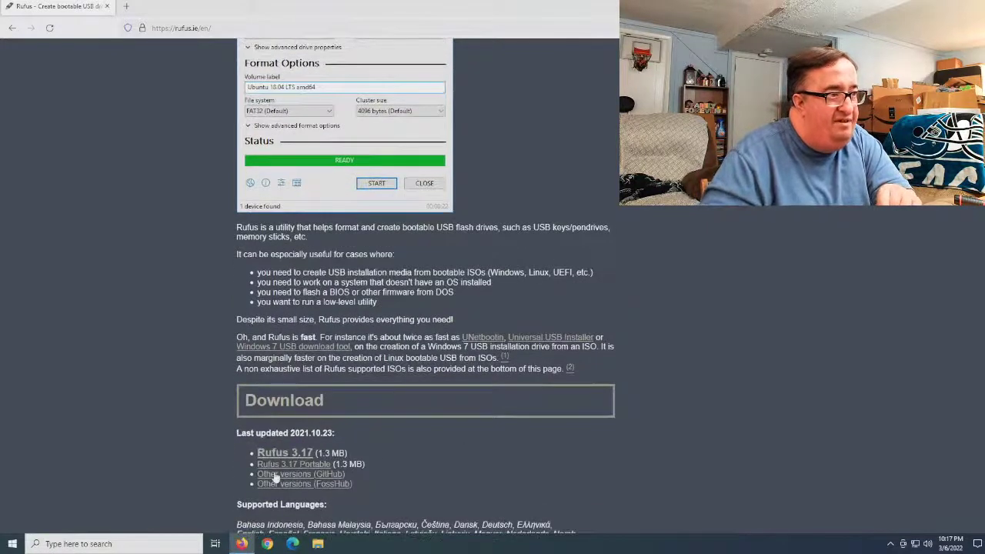
{"action": "left_click", "coordinate": [311, 467]}
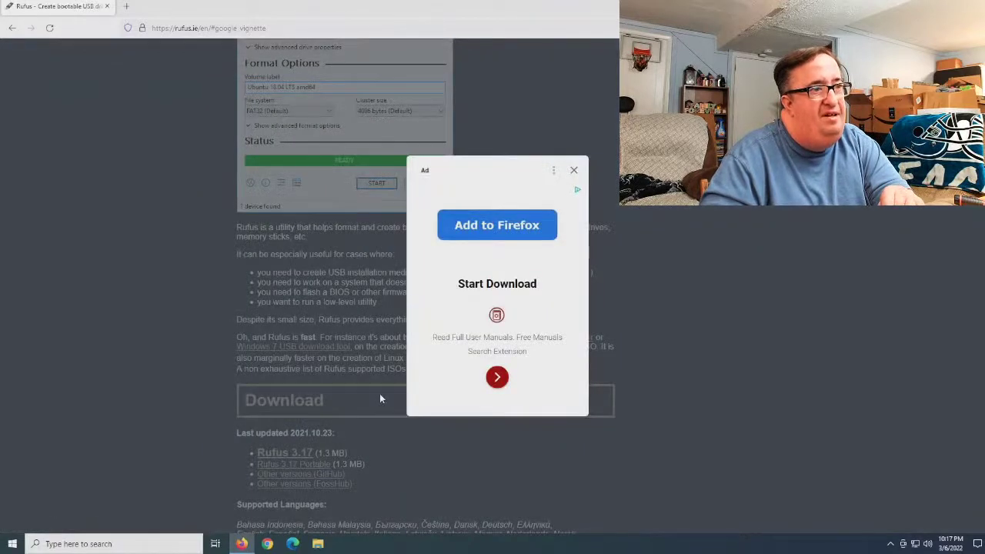
{"action": "left_click", "coordinate": [487, 285]}
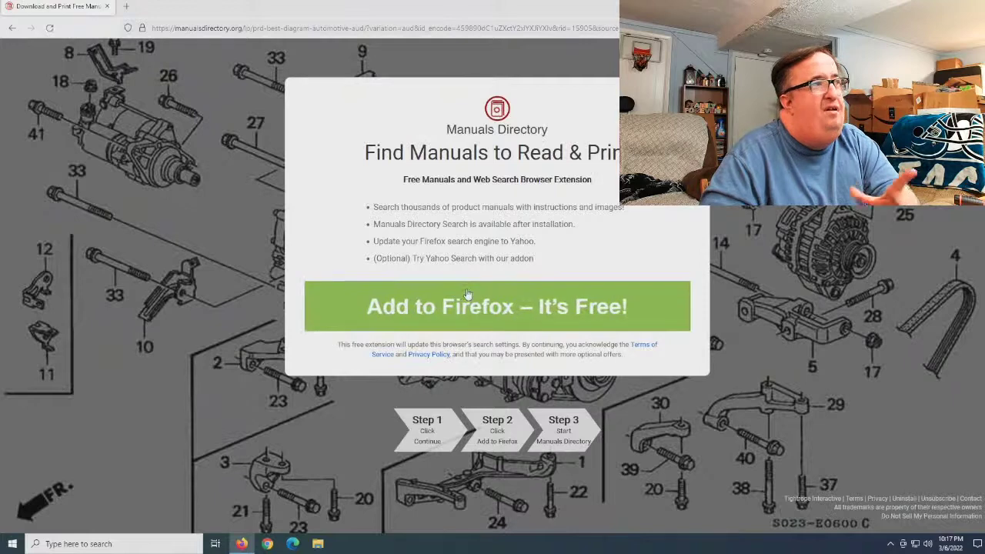
{"action": "left_click", "coordinate": [12, 27]}
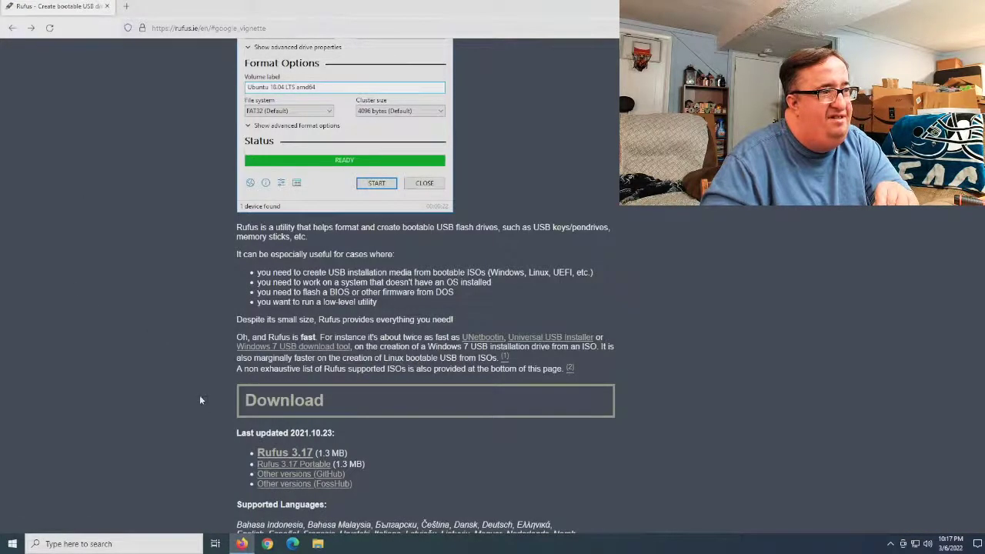
- Download Rufus 3.17 Portable, save rufus-3.17p.exe and close the browser
{"action": "left_click", "coordinate": [308, 465]}
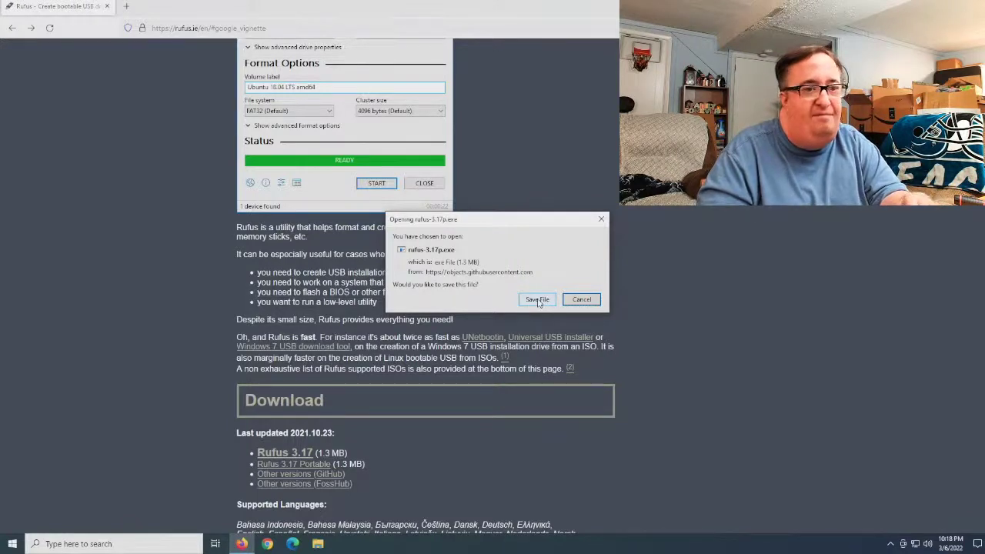
{"action": "left_click", "coordinate": [537, 300]}
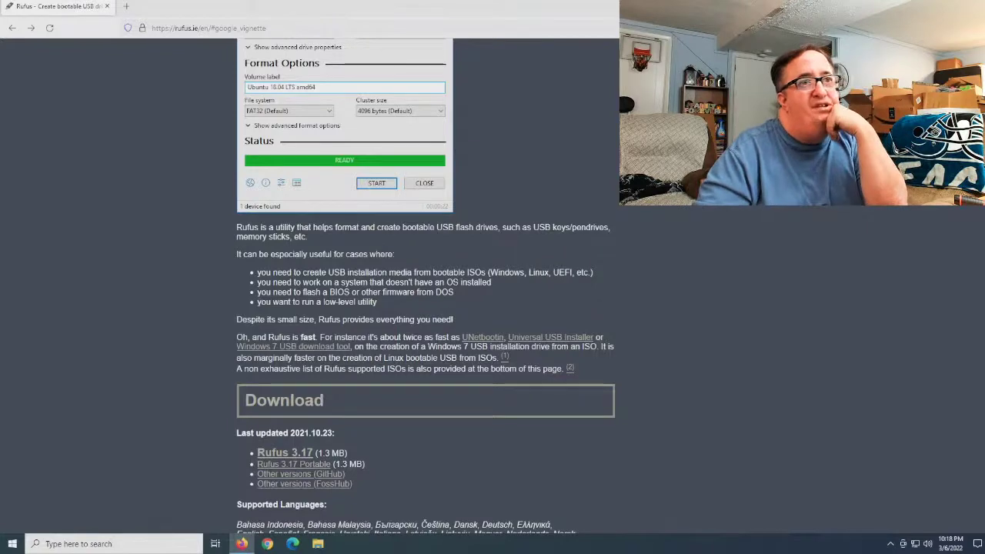
{"action": "left_click", "coordinate": [972, 6]}
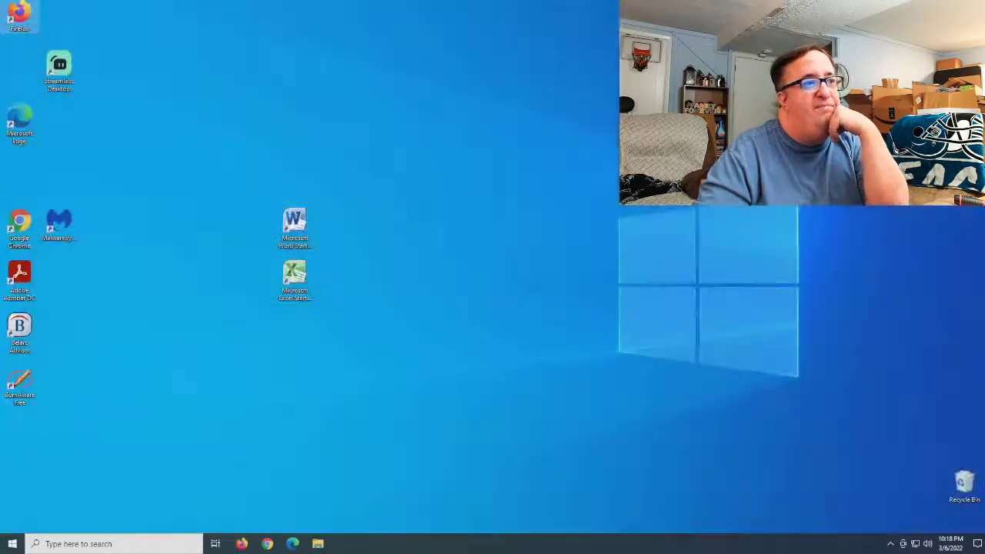
- Switch to Rufus and load AcronisTrueImage2021 from the Downloads folder as the boot image for the 64 GB drive
{"action": "left_click", "coordinate": [11, 544]}
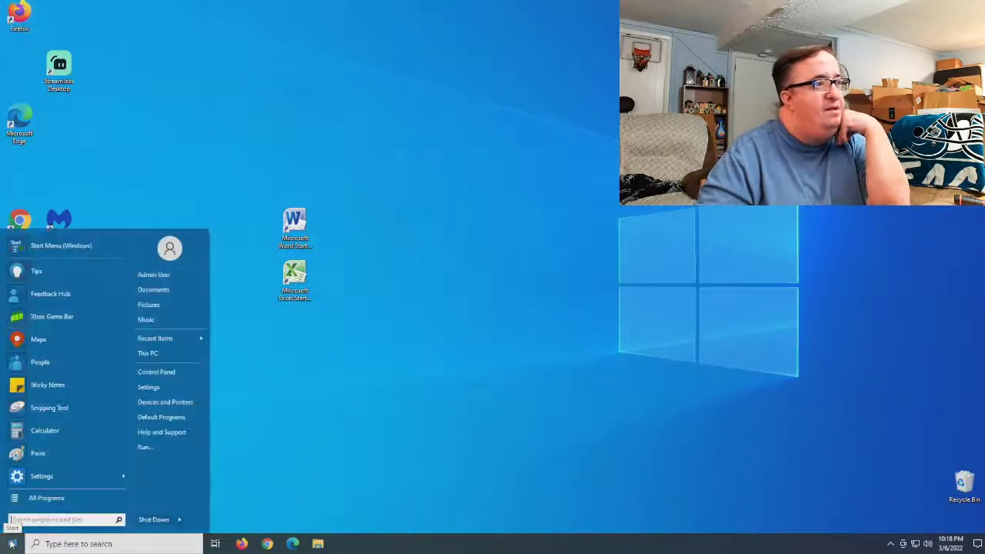
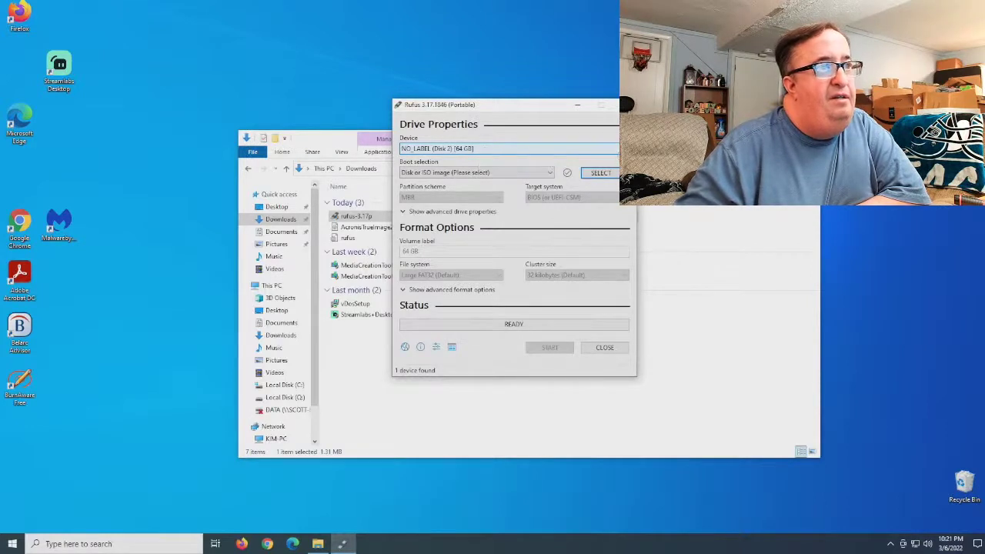
{"action": "left_click", "coordinate": [550, 174]}
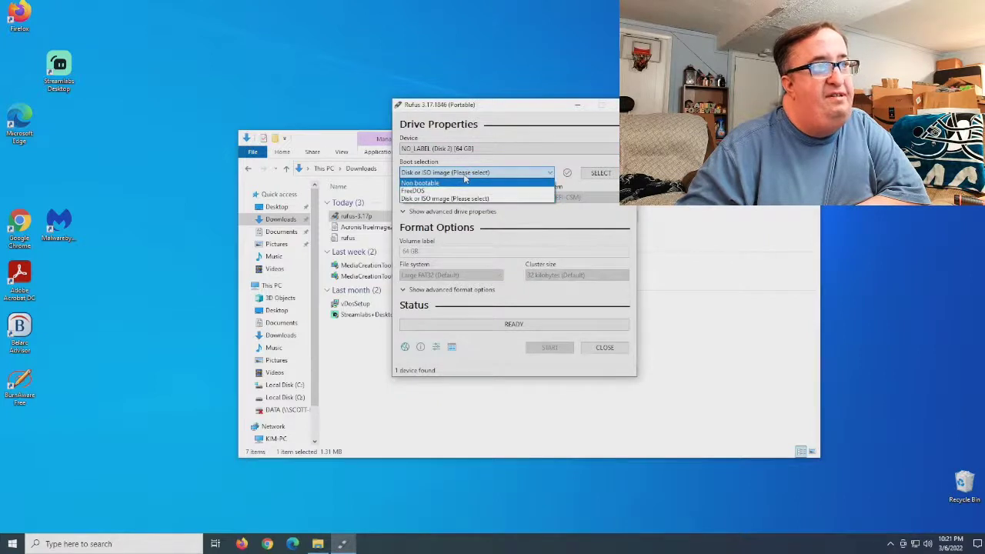
{"action": "left_click", "coordinate": [602, 176]}
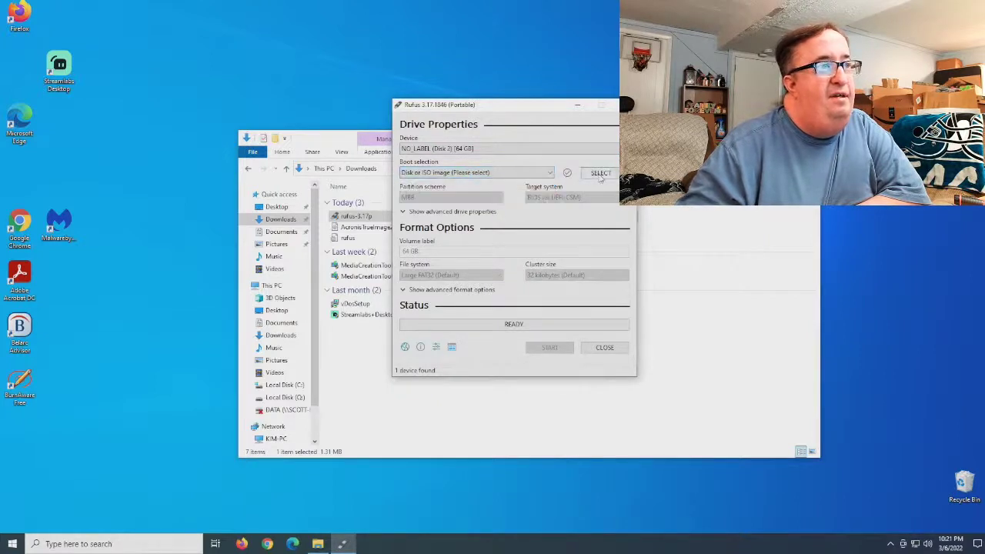
{"action": "left_click", "coordinate": [601, 174]}
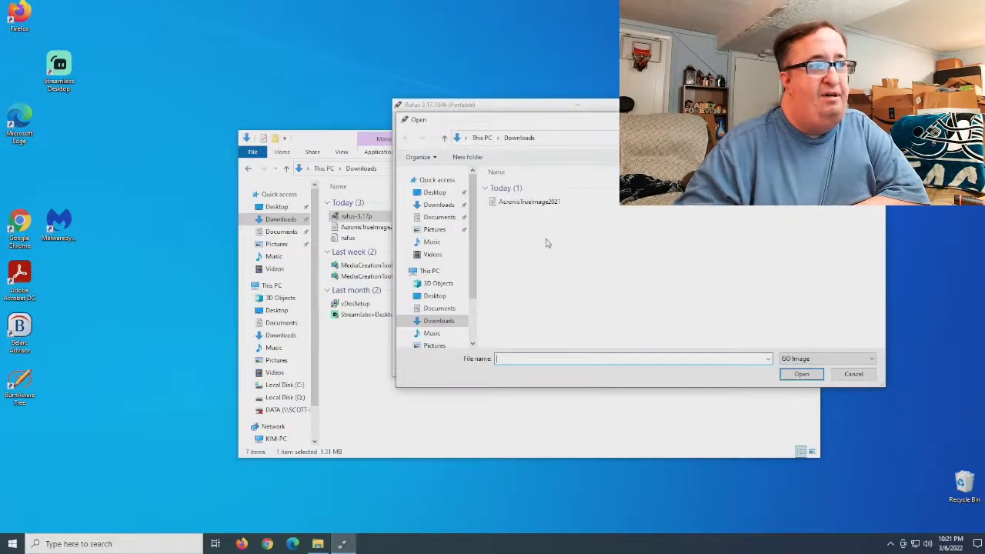
{"action": "left_click", "coordinate": [527, 203]}
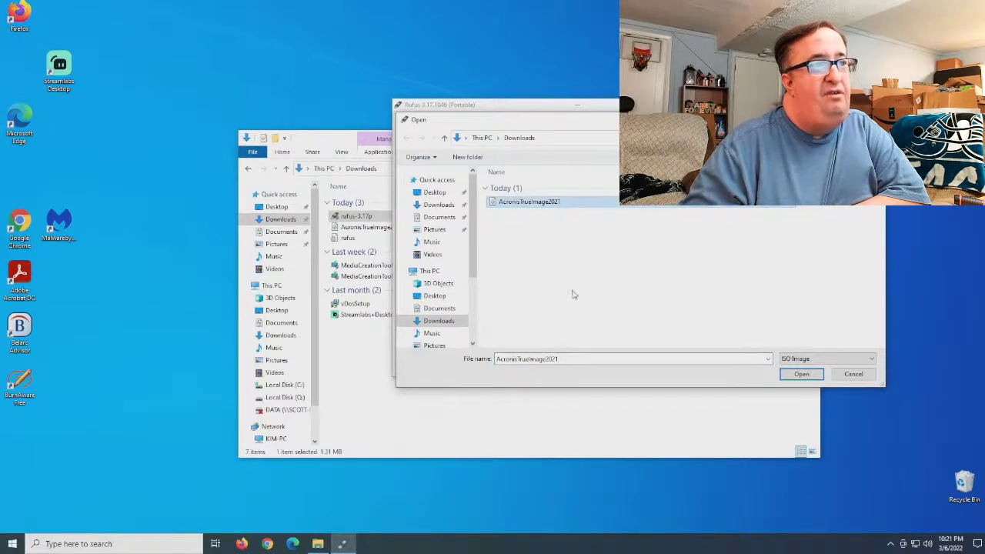
{"action": "left_click", "coordinate": [806, 378]}
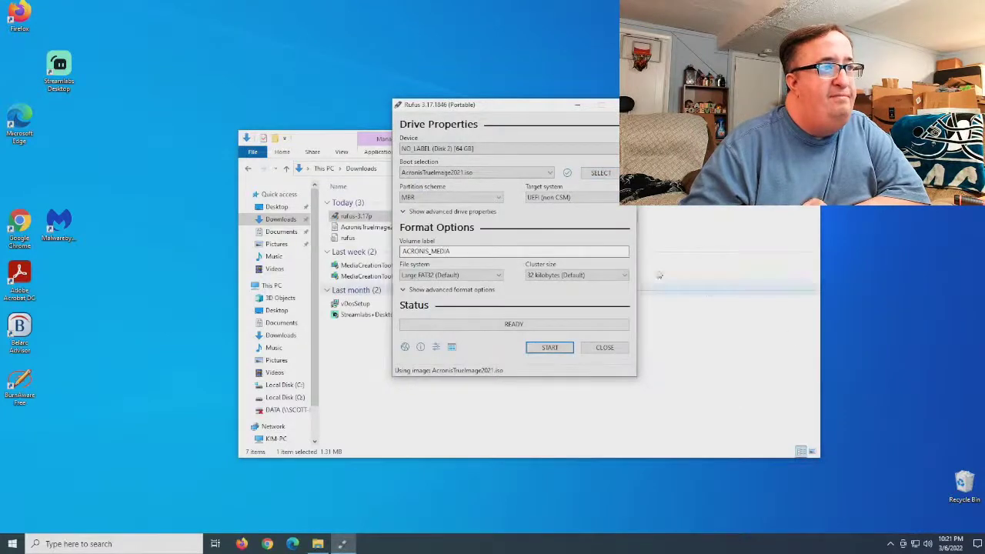
- Show the advanced drive properties and the advanced format options
{"action": "left_click", "coordinate": [404, 212]}
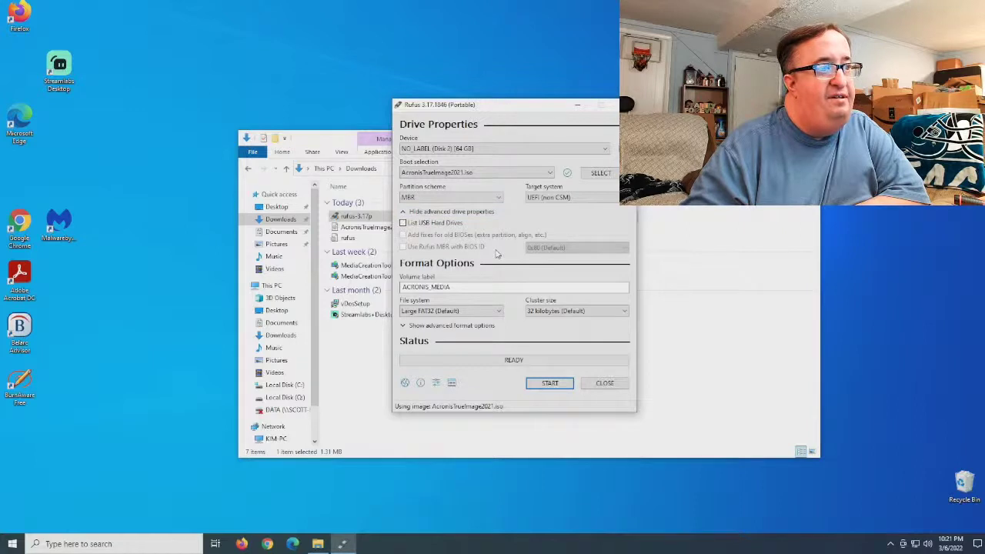
{"action": "left_click", "coordinate": [404, 326]}
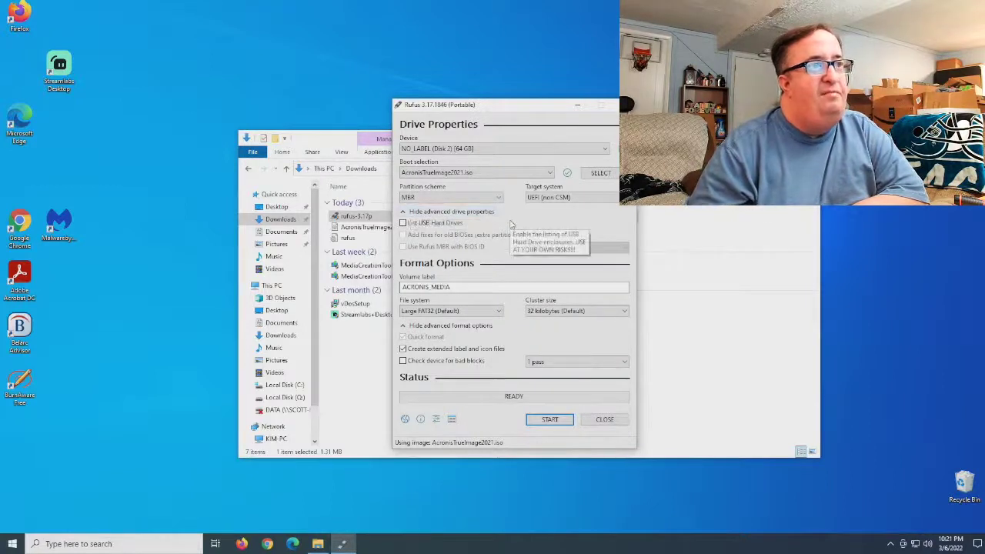
- Keep the MBR partition scheme and write AcronisTrueImage2021.iso to the 64 GB drive in DD Image mode, accepting the erasure of its data
{"action": "left_click", "coordinate": [446, 198]}
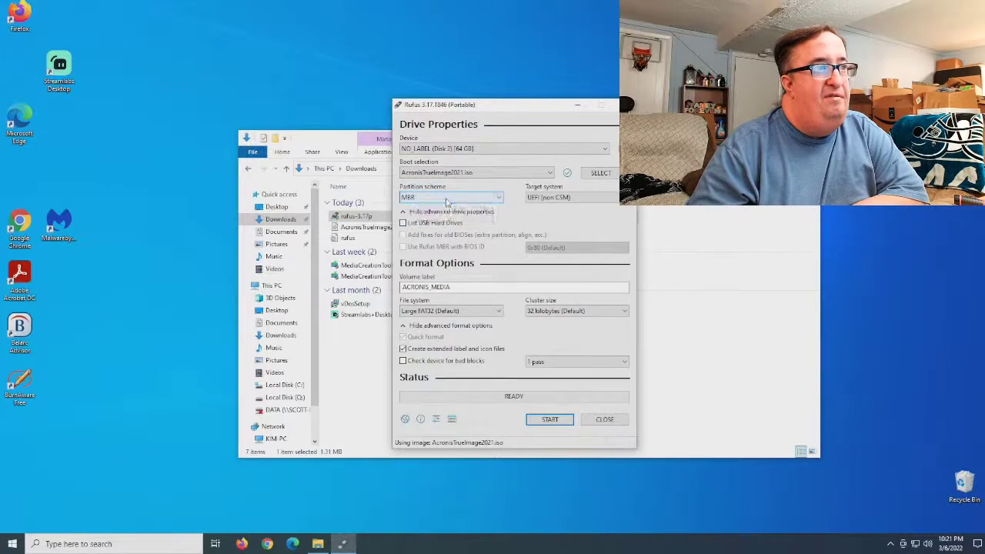
{"action": "left_click", "coordinate": [446, 199]}
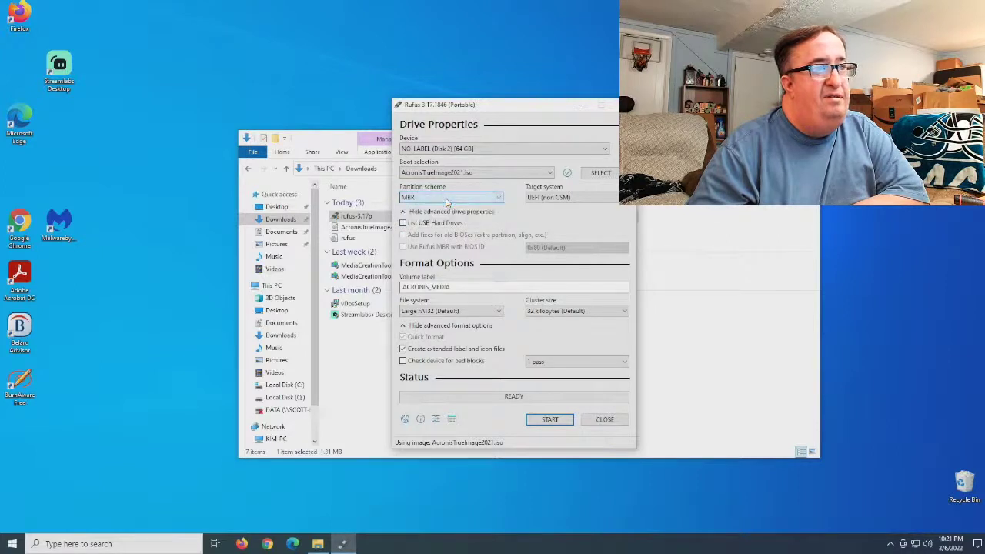
{"action": "left_click", "coordinate": [550, 420]}
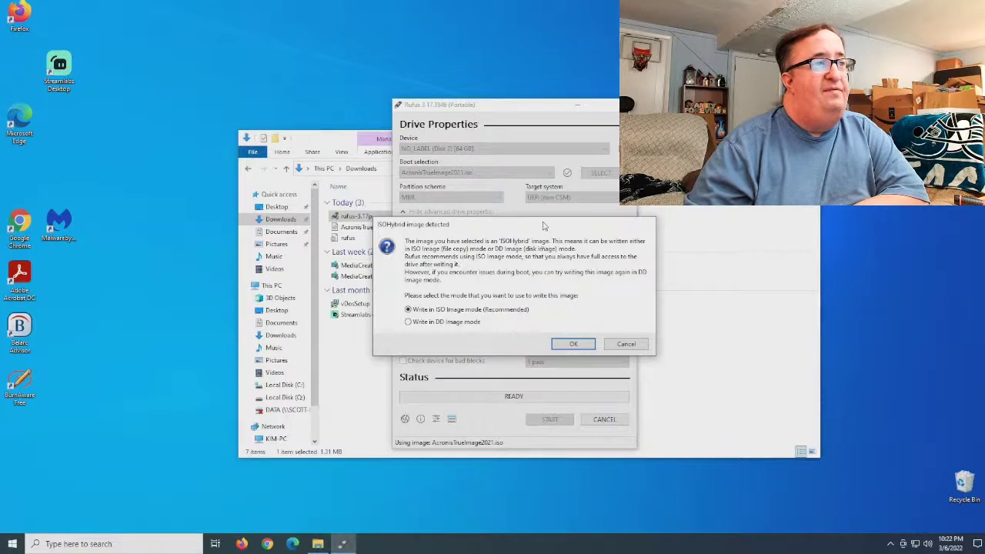
{"action": "left_click", "coordinate": [408, 322]}
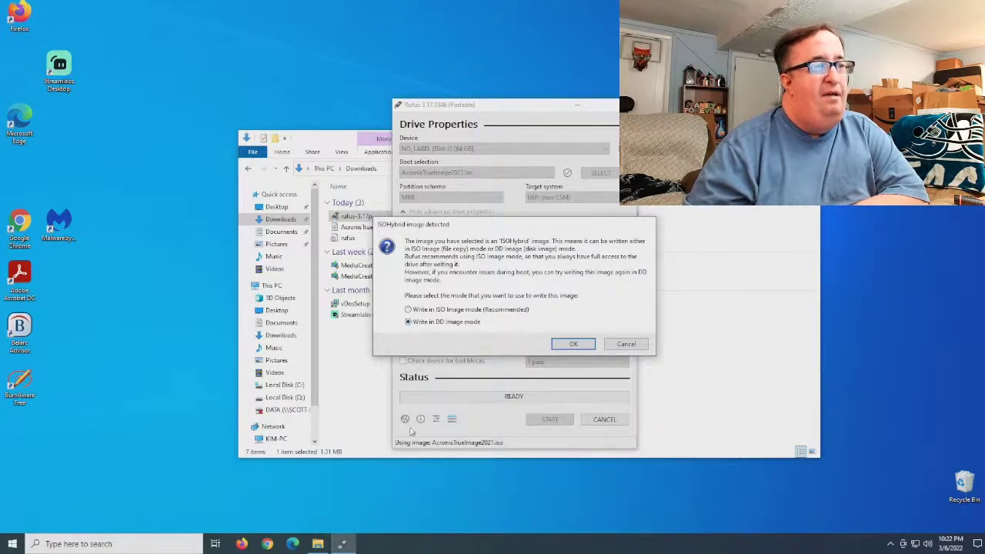
{"action": "left_click", "coordinate": [574, 345]}
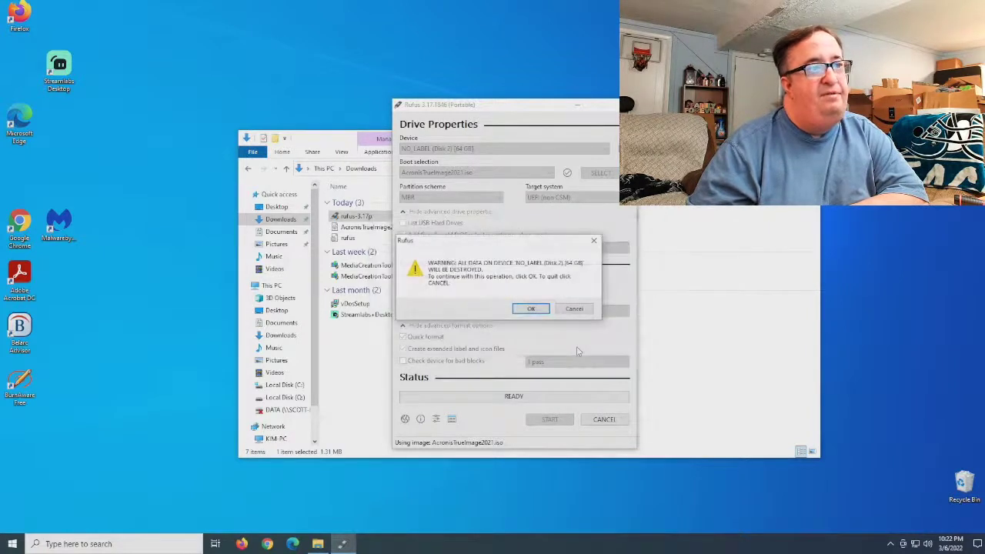
{"action": "left_click", "coordinate": [533, 308]}
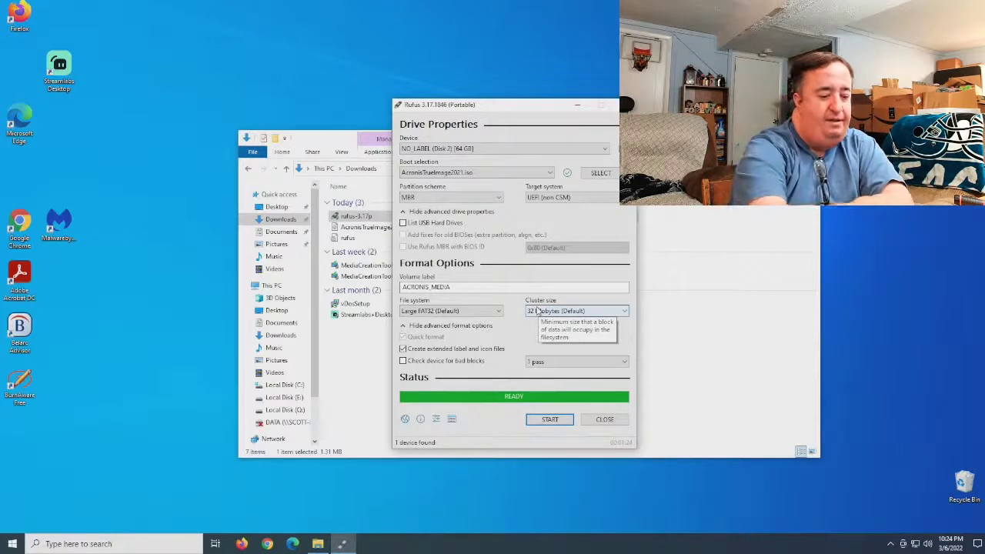
- Eject the written USB drive and repeat the write of the Acronis image to a 64 GB drive in DD Image mode, accepting the data erasure
{"action": "left_click", "coordinate": [890, 544]}
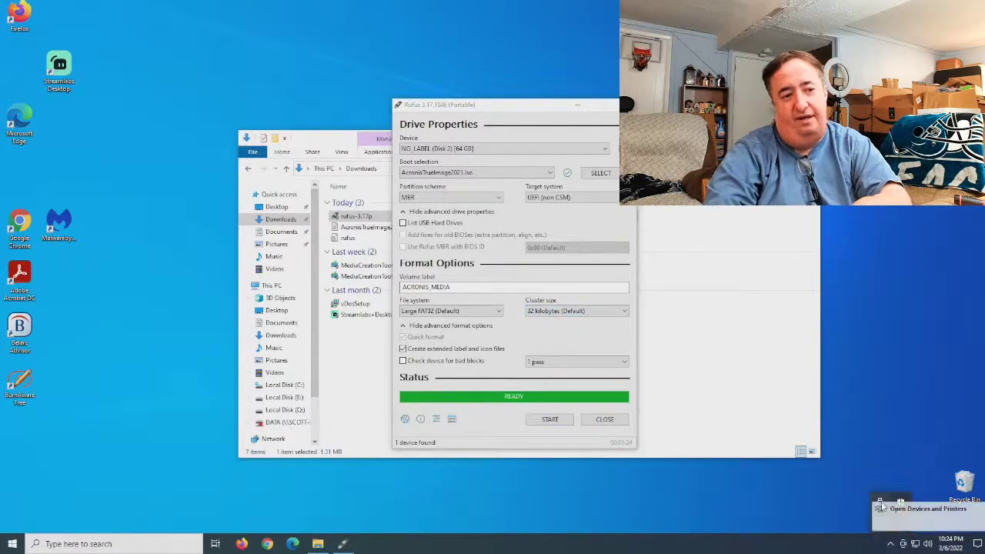
{"action": "left_click", "coordinate": [888, 459]}
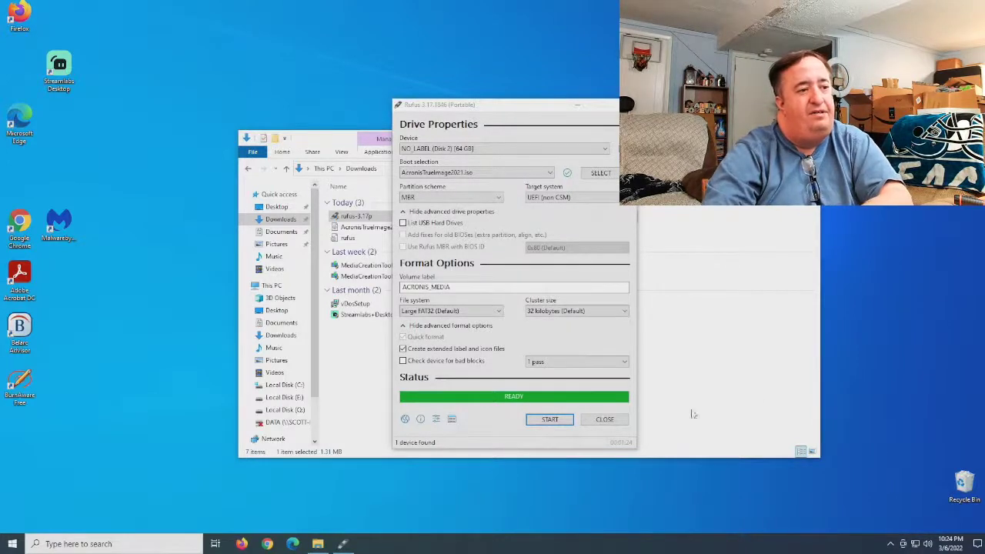
{"action": "left_click", "coordinate": [565, 420]}
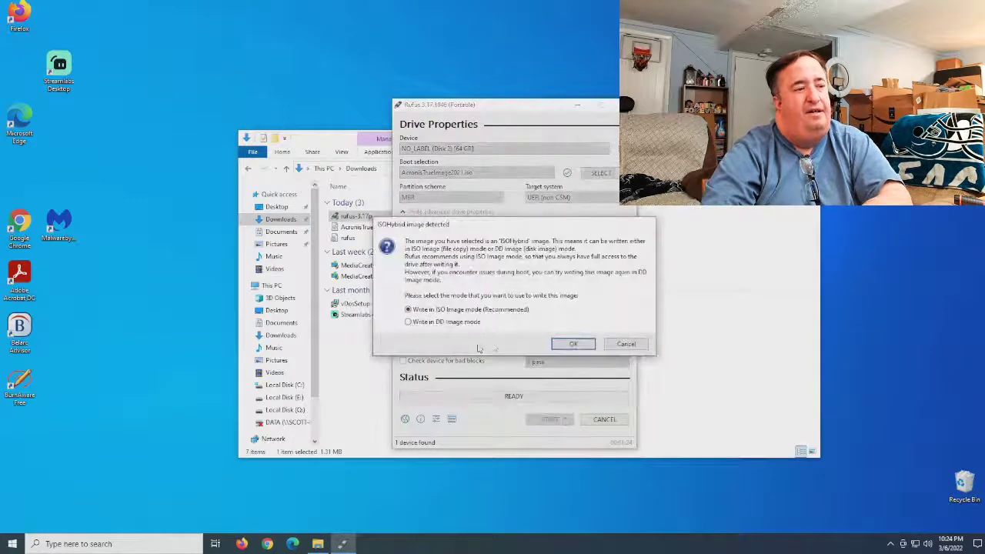
{"action": "left_click", "coordinate": [437, 326]}
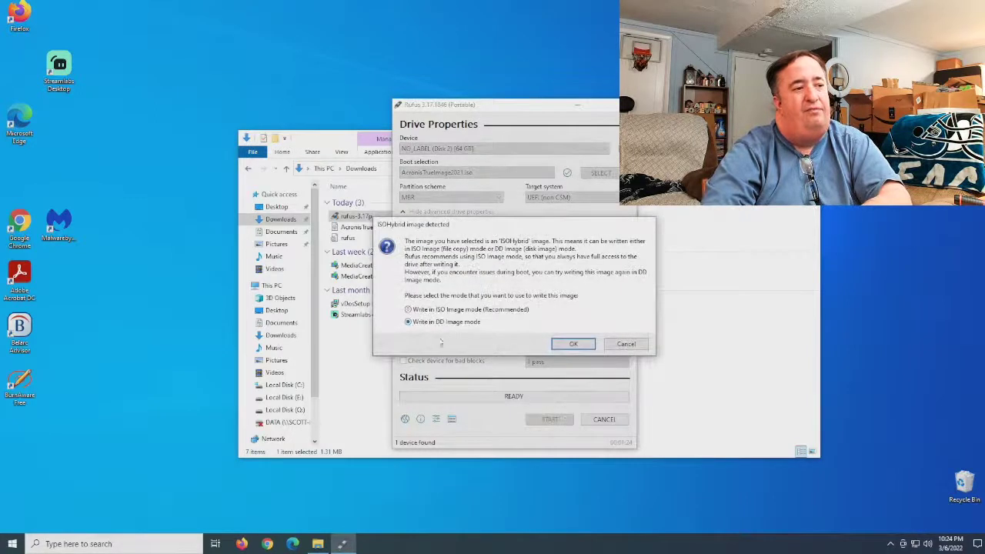
{"action": "left_click", "coordinate": [573, 346]}
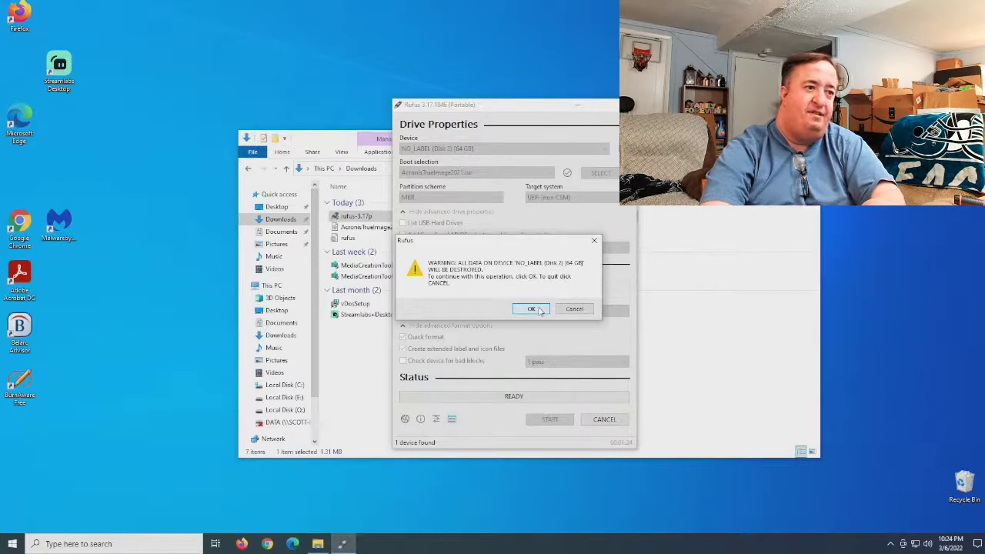
{"action": "left_click", "coordinate": [533, 309]}
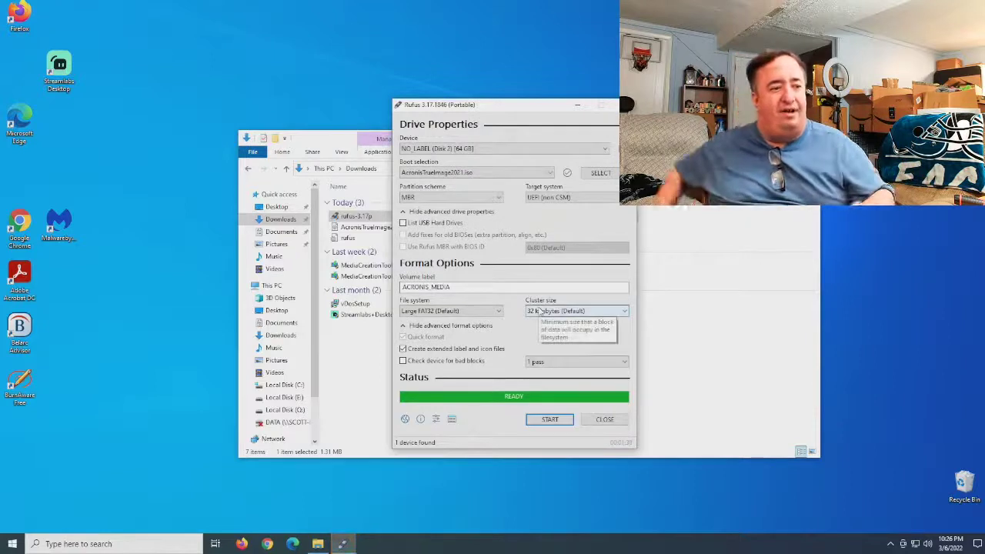
- Close Rufus and the Downloads folder window, and shut down the computer
{"action": "left_click", "coordinate": [606, 420]}
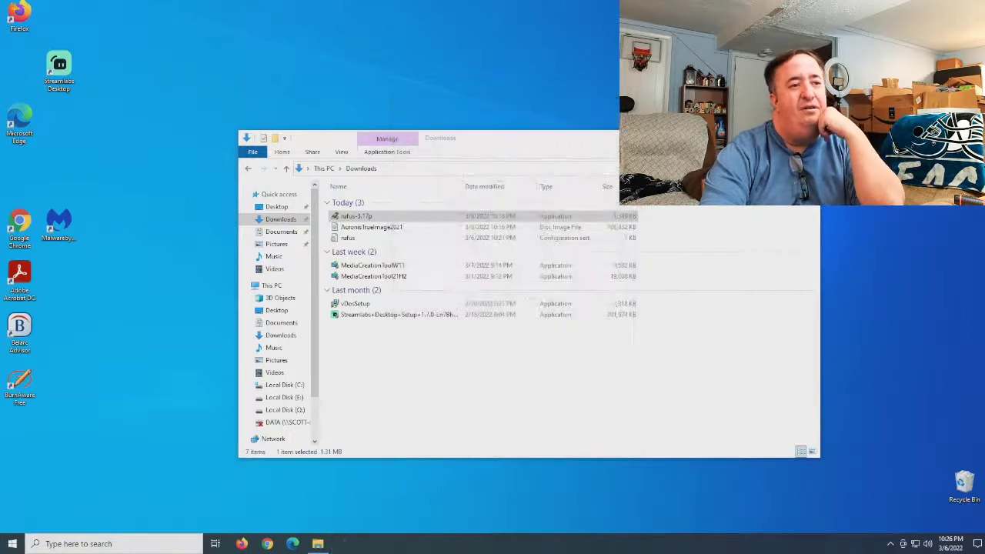
{"action": "key", "text": "alt+F4"}
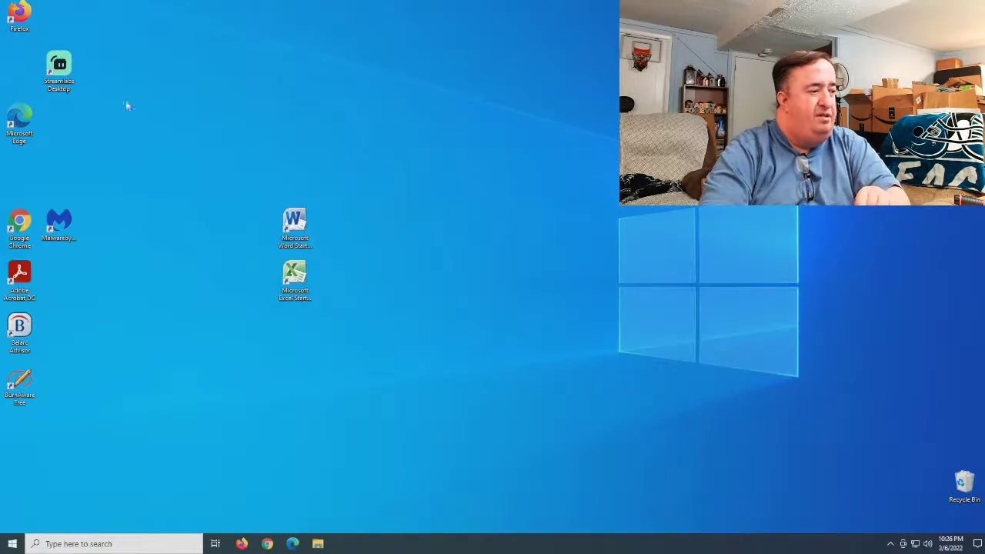
{"action": "left_click", "coordinate": [13, 543]}
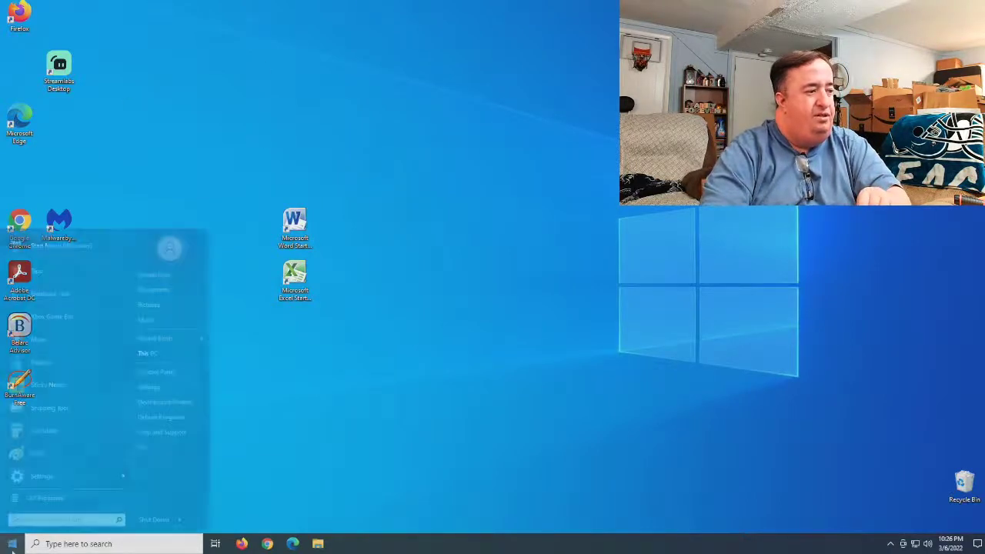
{"action": "left_click", "coordinate": [143, 521]}
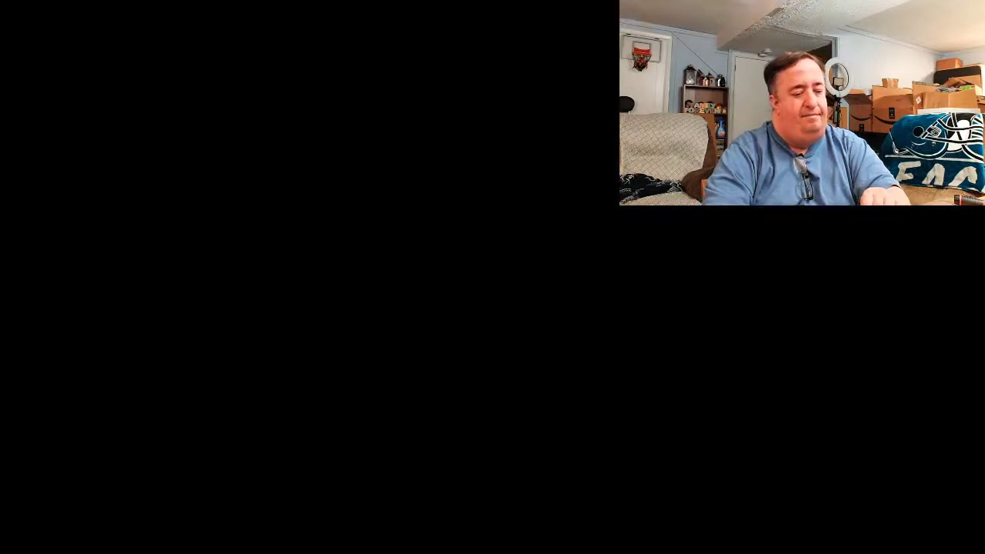